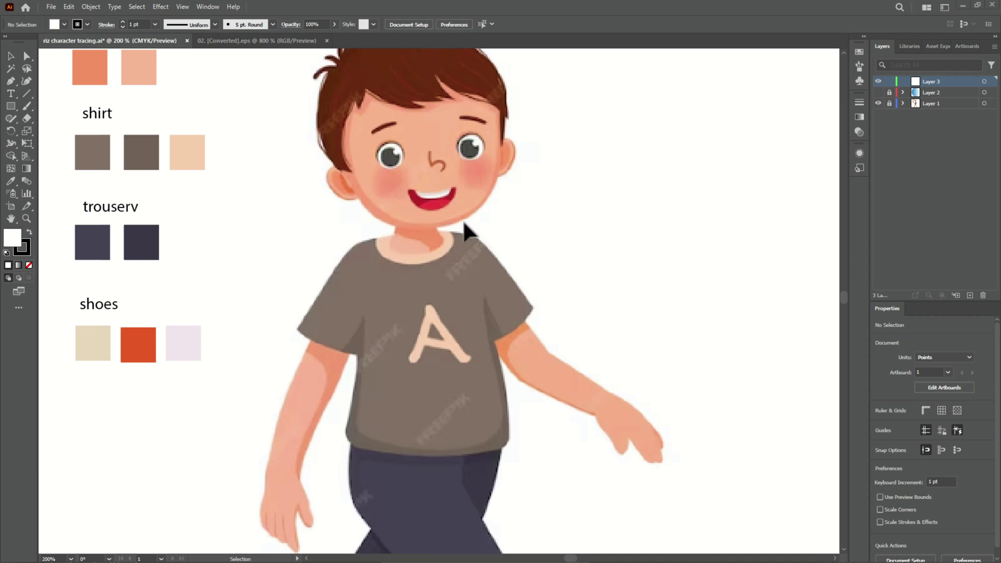
# - Examine the edges of the traced boy's shirt and trousers at high magnification, and view the whole artboard
pyautogui.hotkey('ctrl', '+')
pyautogui.hotkey('ctrl', '+')
pyautogui.hotkey('ctrl', '+')
pyautogui.hotkey('ctrl', '+')
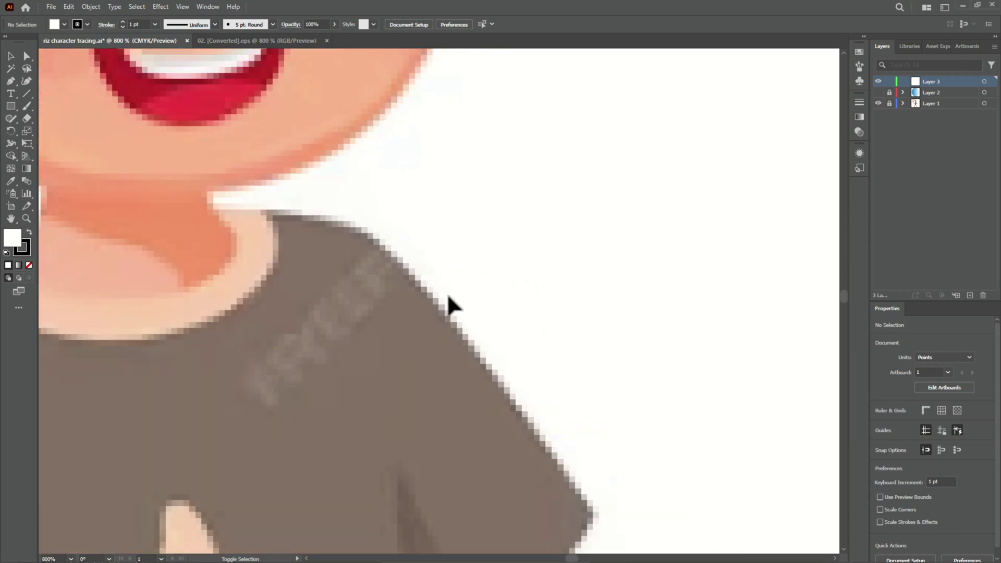
pyautogui.press('space')
pyautogui.moveTo(518, 241); pyautogui.dragTo(579, 208)
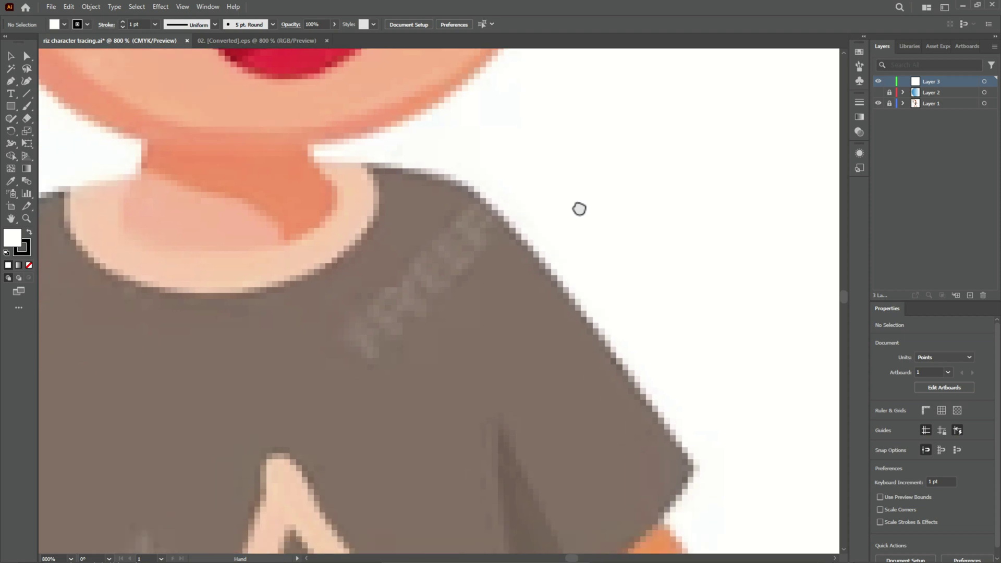
pyautogui.scroll(3, 561, 282)
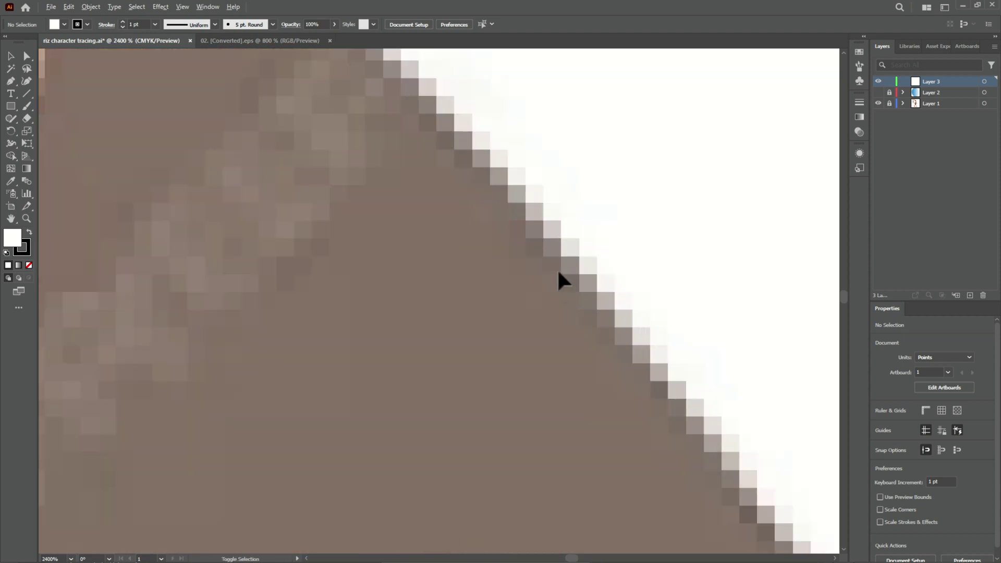
pyautogui.scroll(-4, 560, 282)
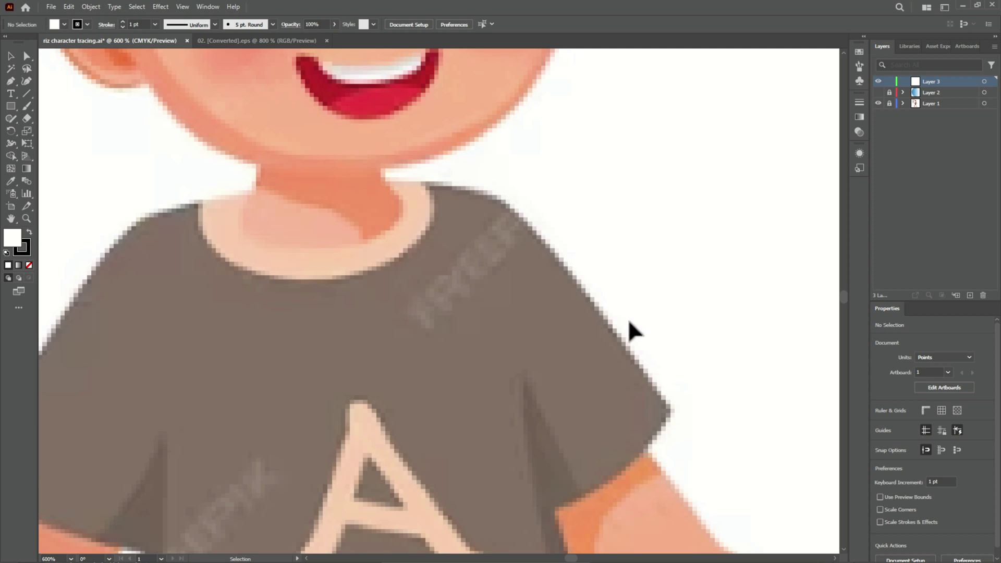
pyautogui.scroll(-7, 632, 330)
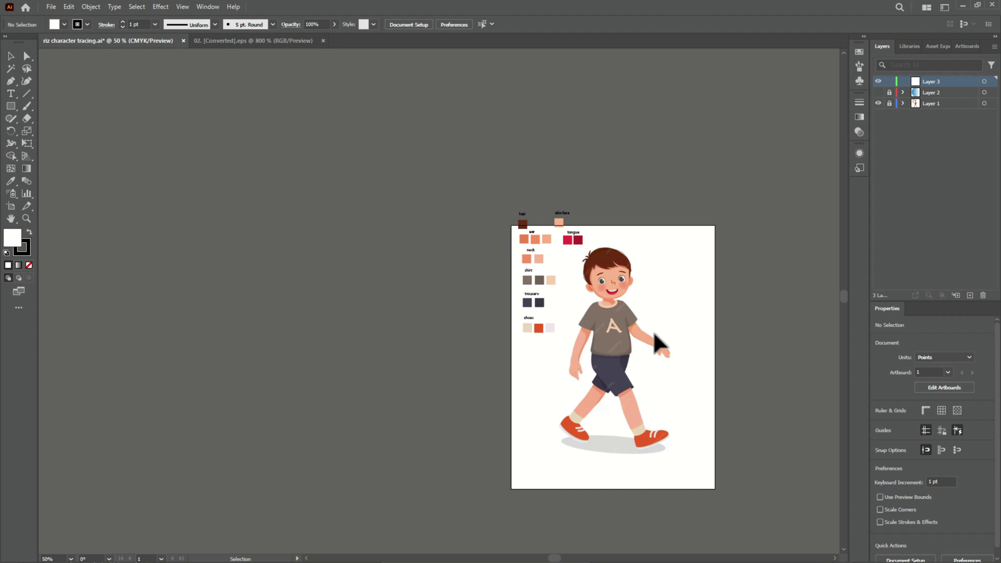
pyautogui.scroll(-1, 660, 344)
pyautogui.scroll(-4, 658, 342)
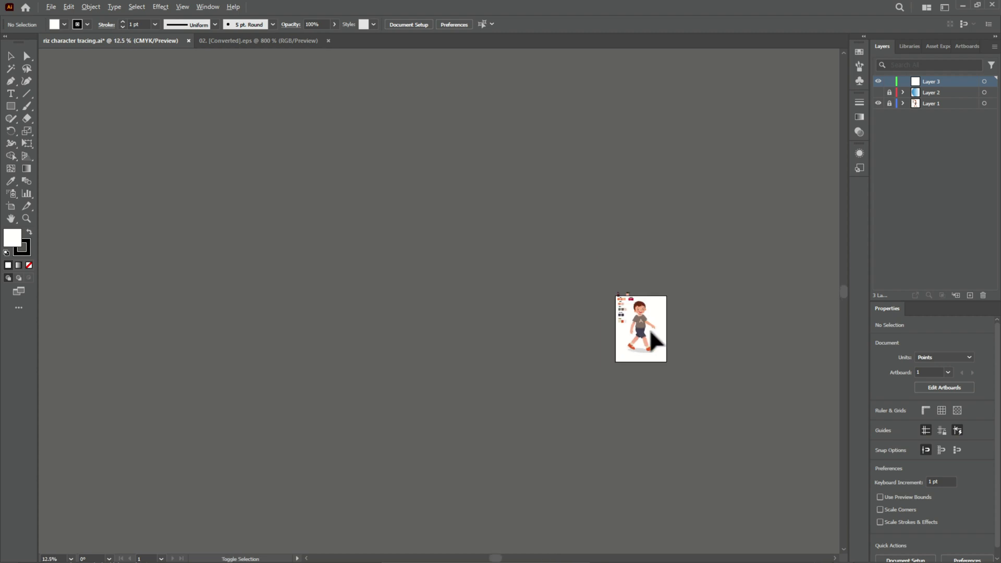
pyautogui.scroll(10, 654, 337)
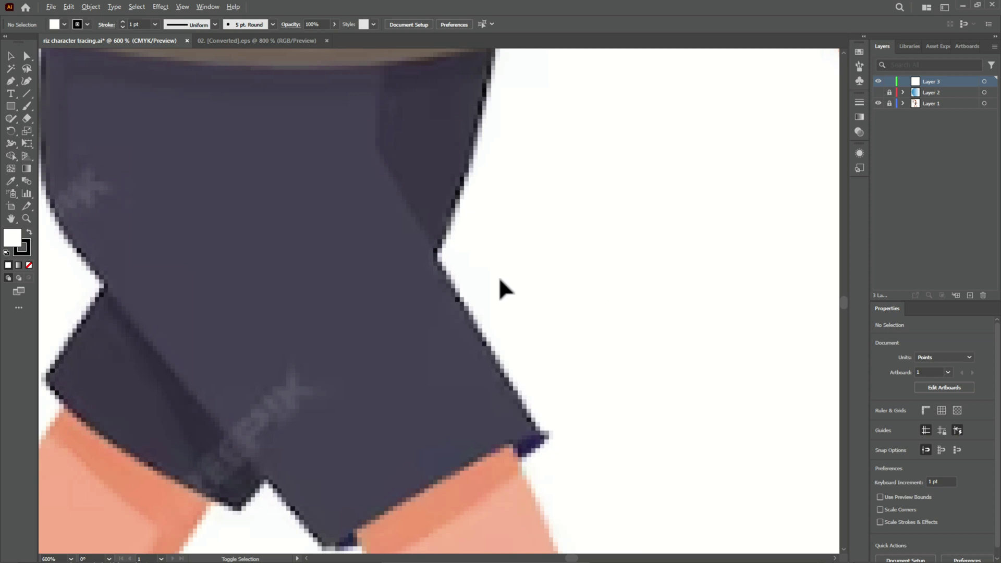
pyautogui.scroll(-5, 503, 287)
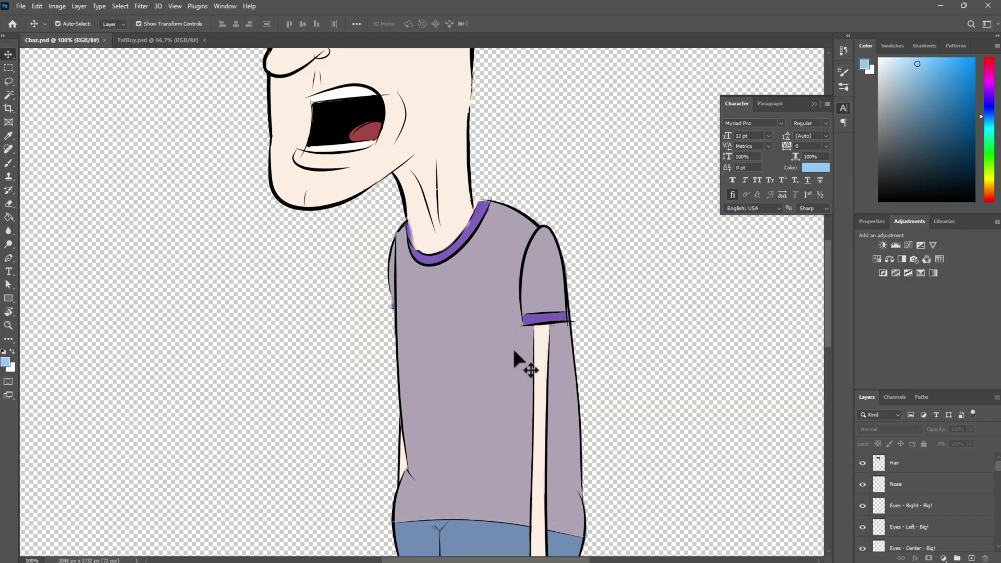
# - Examine the pixels along the cartoon character's purple sleeve cuff up close and select the F.Arm layer
pyautogui.scroll(2, 537, 380)
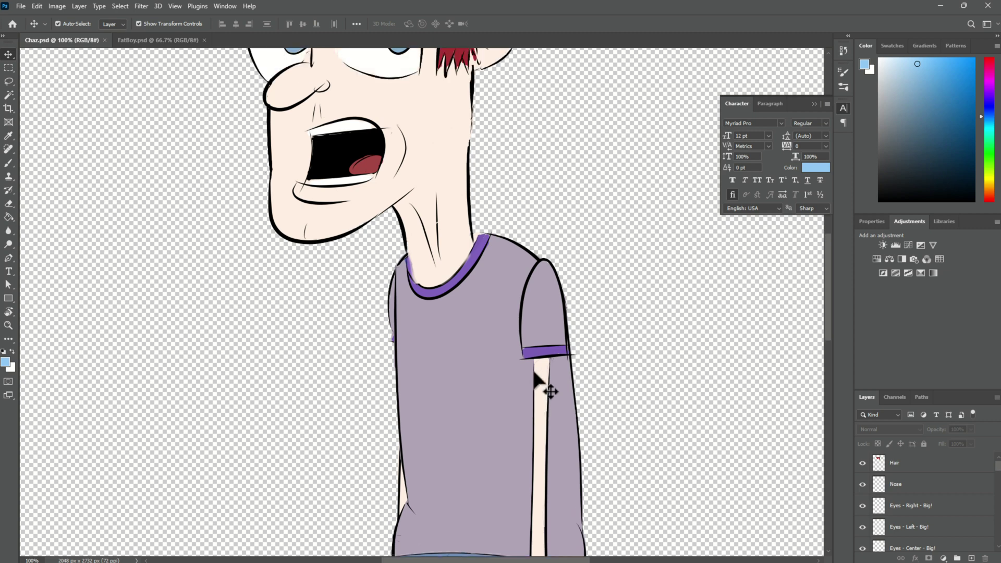
pyautogui.scroll(3, 536, 368)
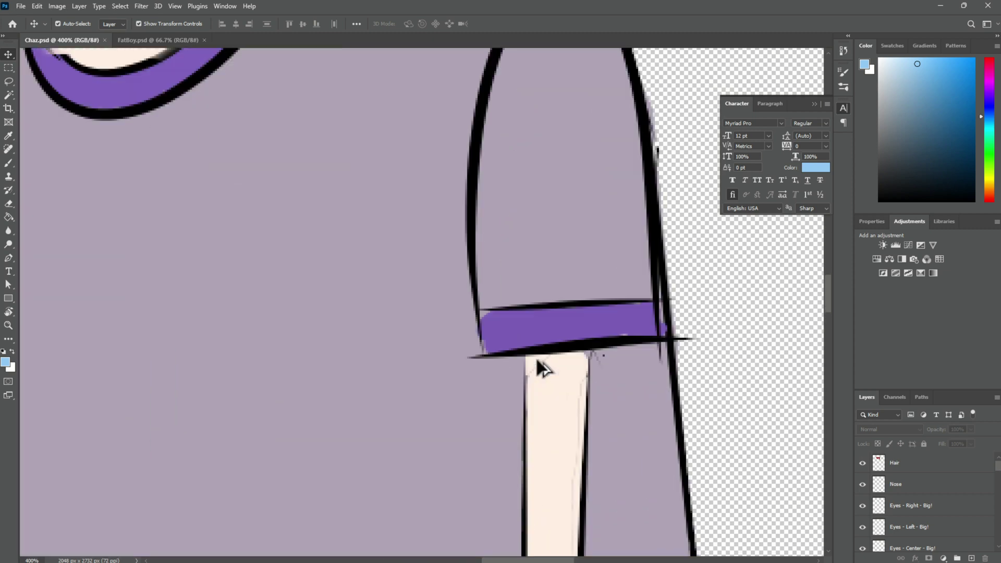
pyautogui.scroll(10, 535, 358)
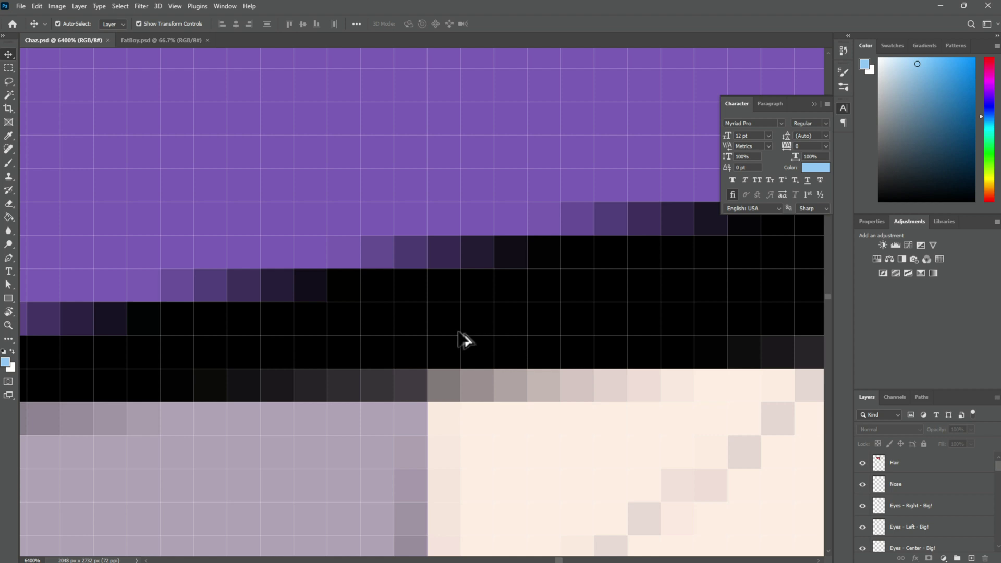
pyautogui.scroll(-4, 464, 340)
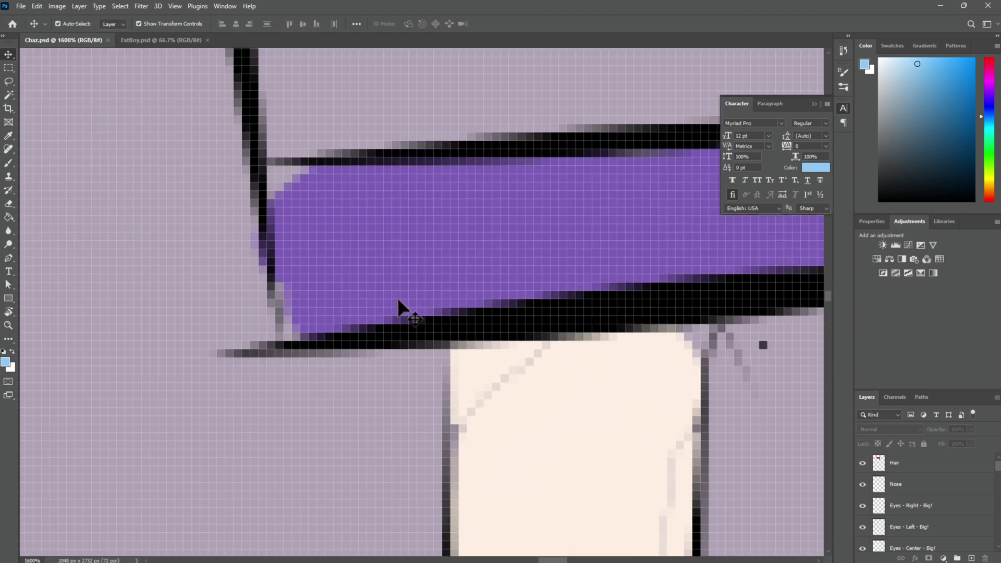
pyautogui.click(350, 264)
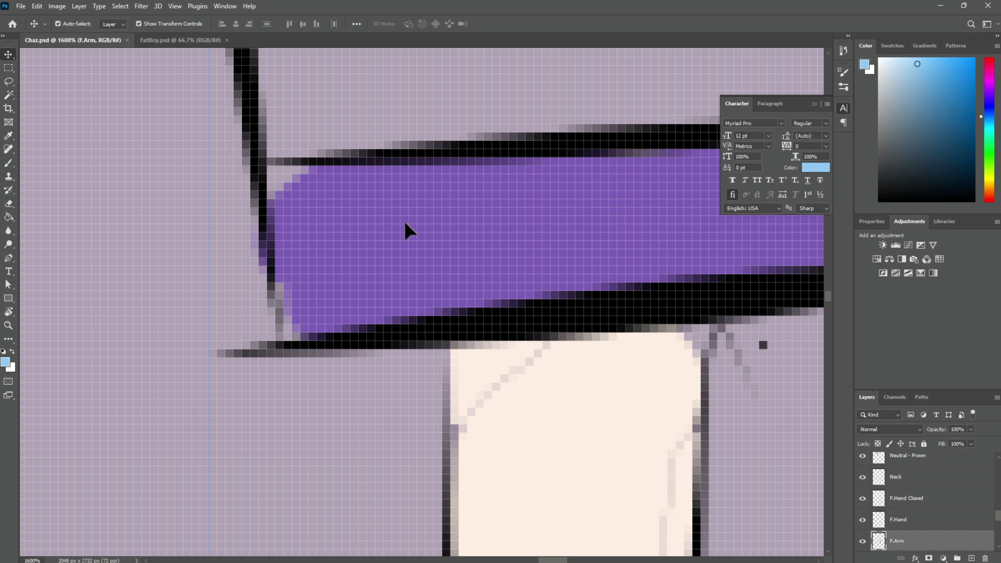
pyautogui.scroll(-5, 406, 229)
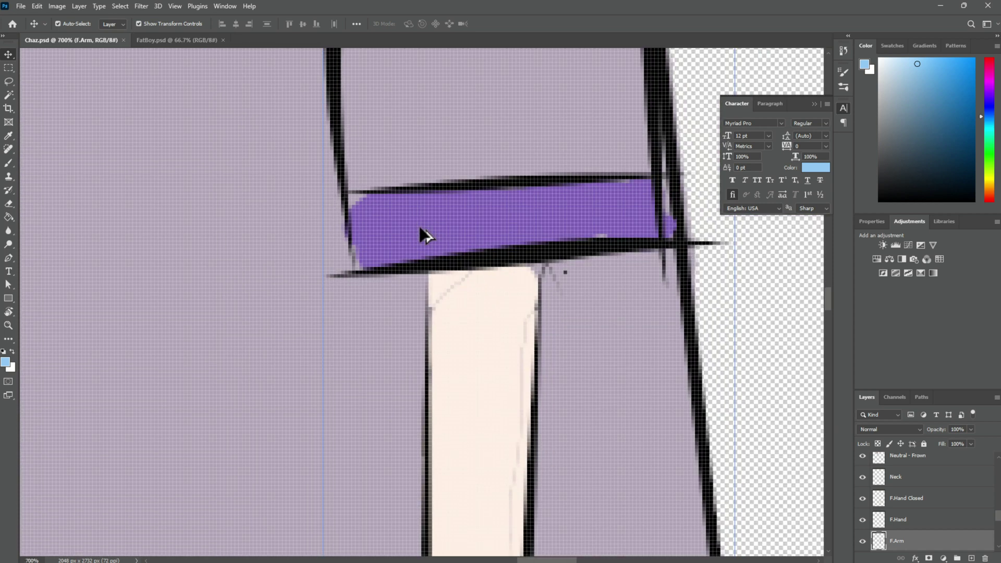
pyautogui.scroll(-4, 420, 230)
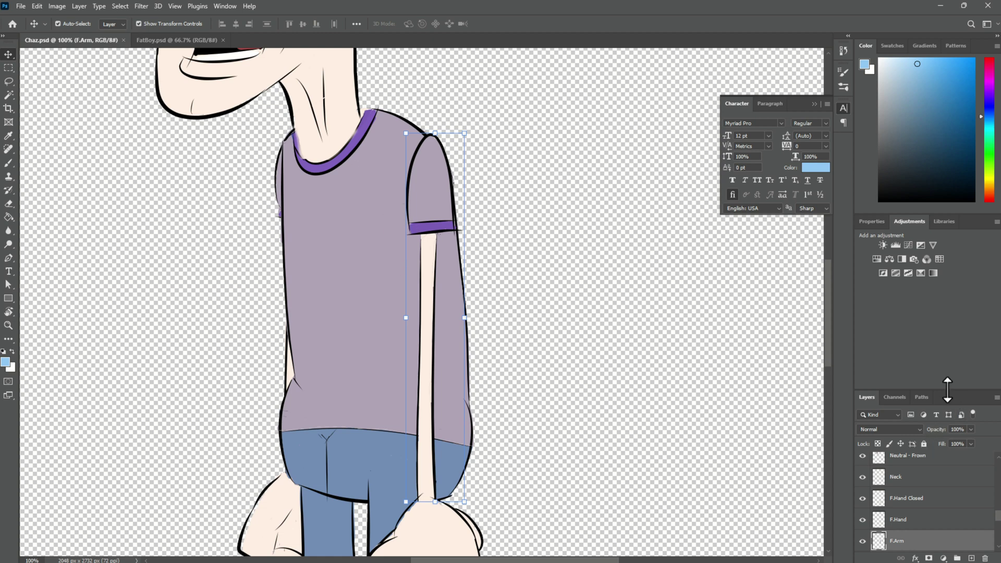
# - Enlarge the Layers panel and review the character's separate body, eye and mouth layers from end to end
pyautogui.moveTo(947, 390); pyautogui.dragTo(933, 181)
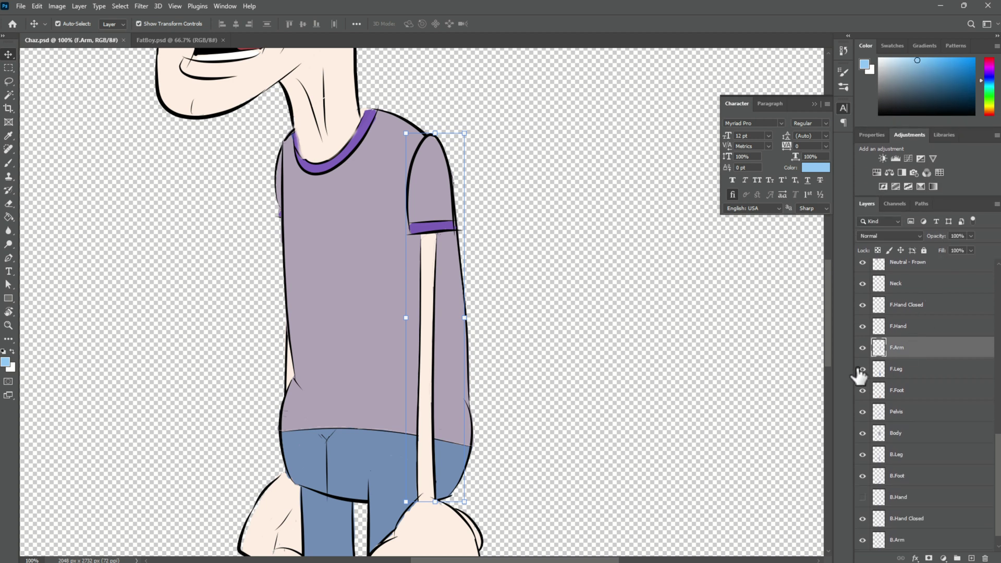
pyautogui.scroll(-1, 932, 422)
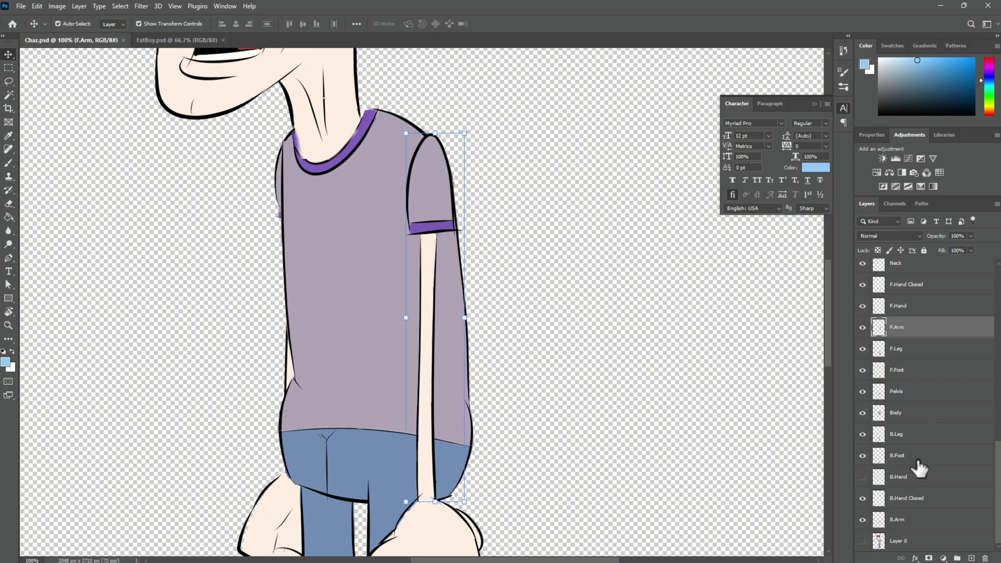
pyautogui.scroll(8, 908, 392)
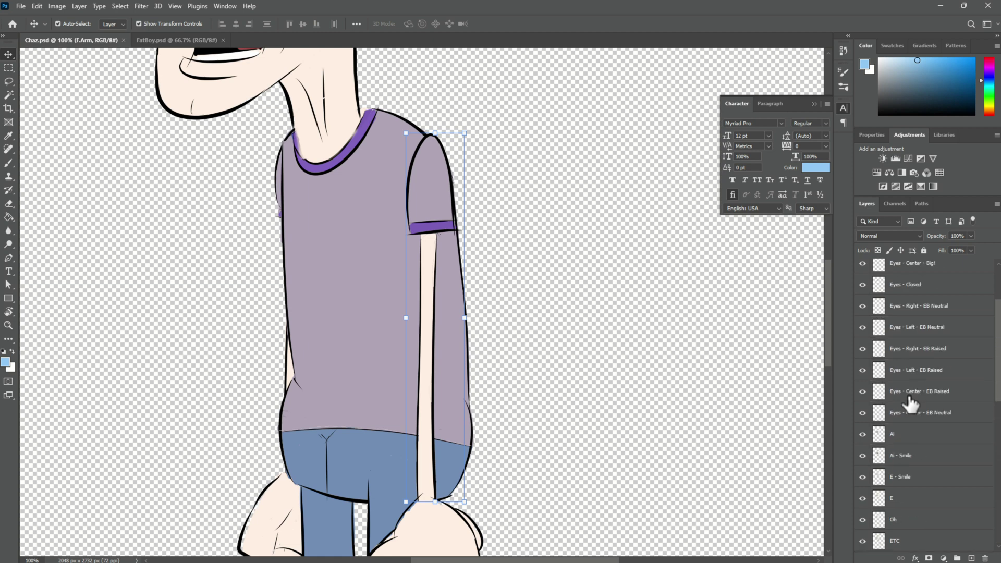
pyautogui.scroll(4, 909, 402)
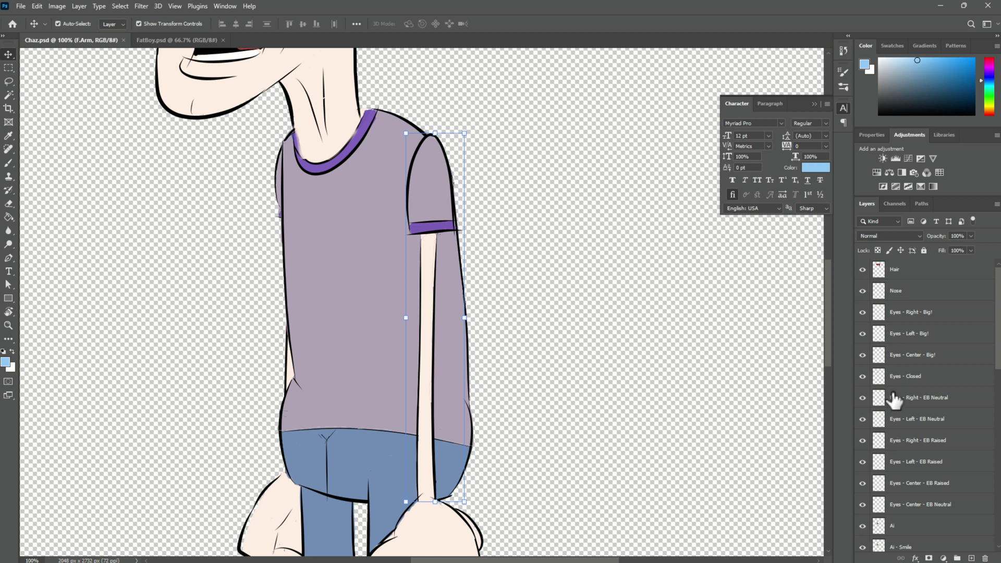
pyautogui.scroll(-5, 896, 404)
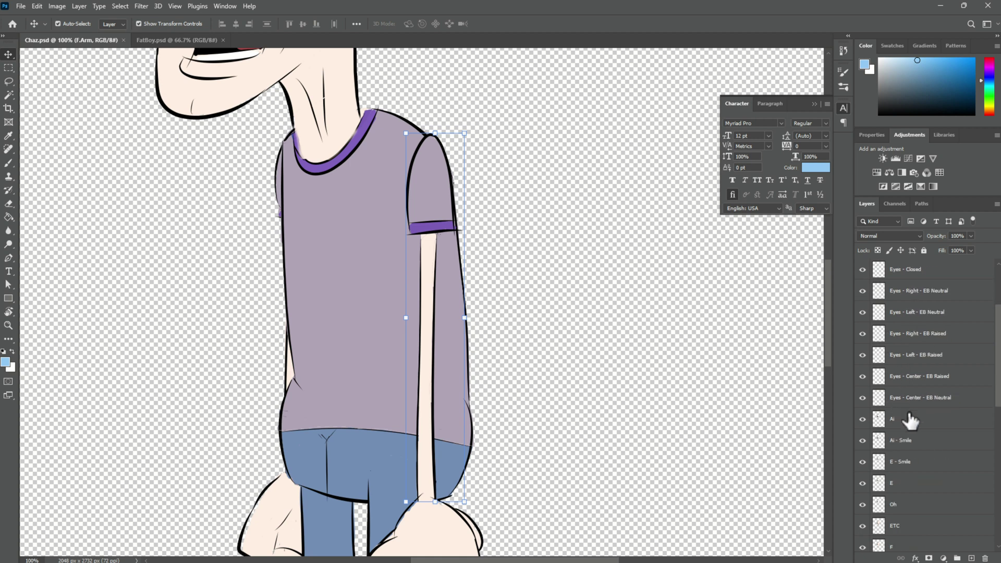
pyautogui.scroll(5, 906, 409)
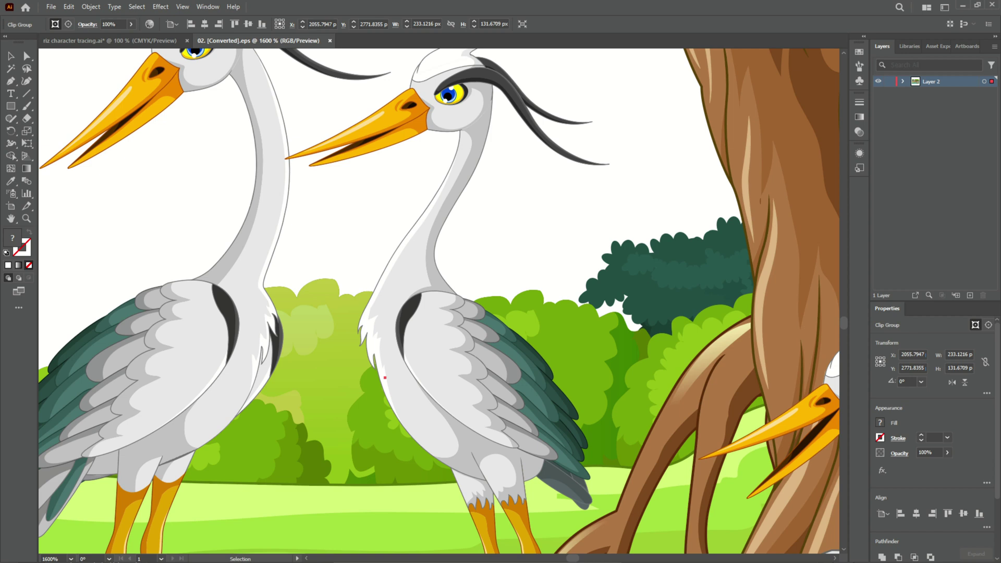
# - Select the clip group at the smaller standing heron's wing and clear the selection again
pyautogui.hotkey('ctrl', 'shift', 'a')
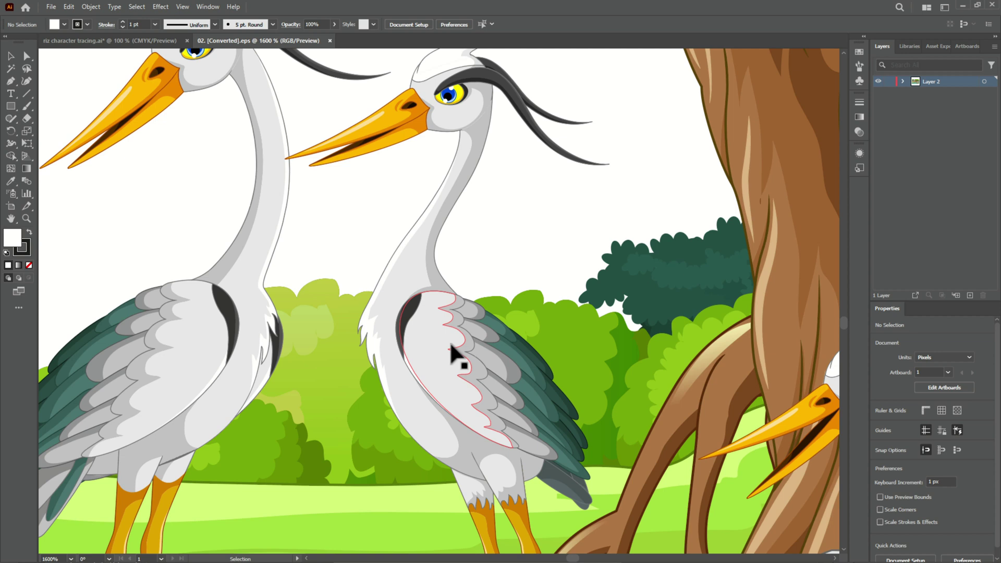
pyautogui.click(423, 315)
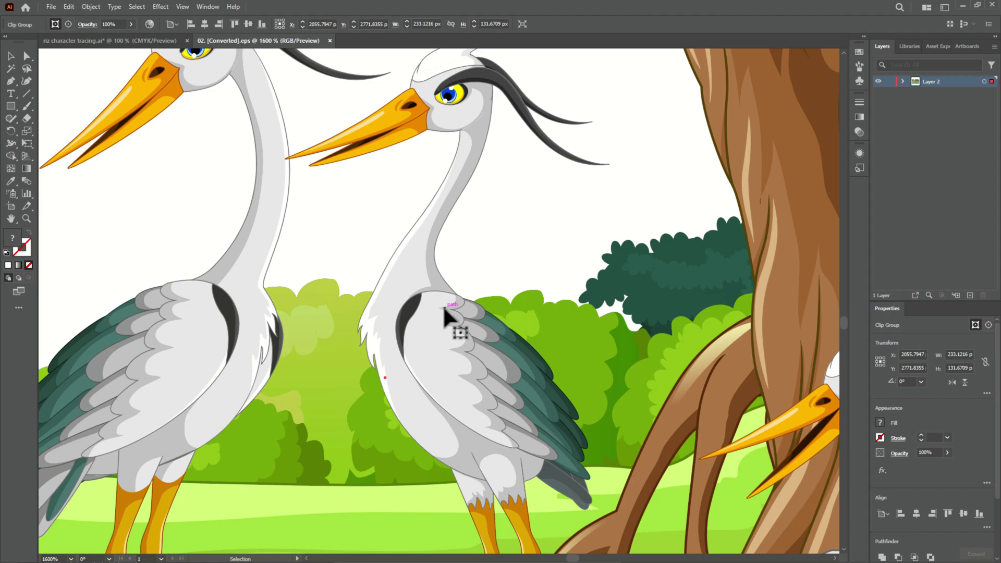
pyautogui.scroll(-4, 574, 223)
pyautogui.hotkey('ctrl', 'shift', 'a')
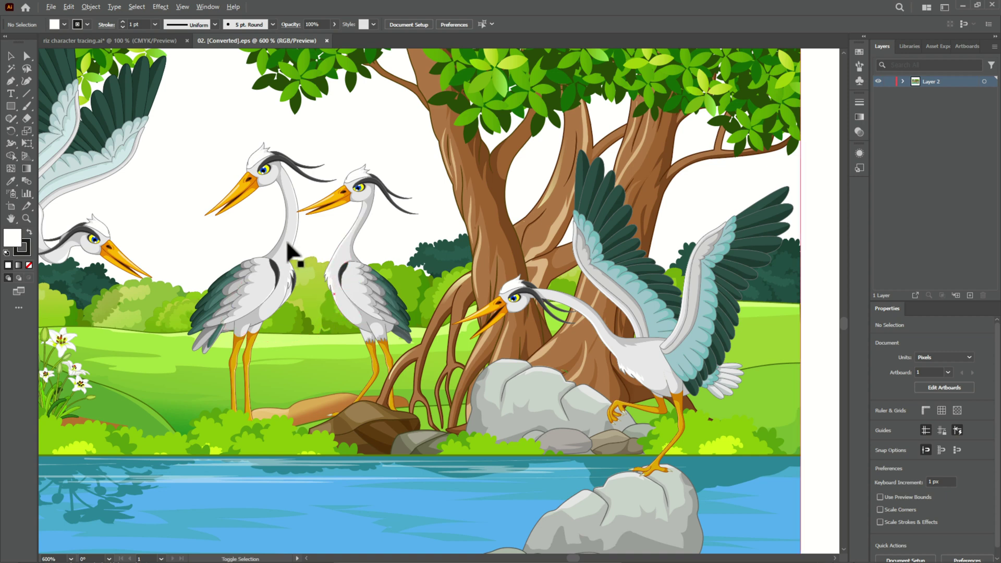
# - Examine the vector edges of the standing heron's chest feathers and neck at magnifications up to 64000%
pyautogui.scroll(1, 332, 255)
pyautogui.scroll(15, 332, 255)
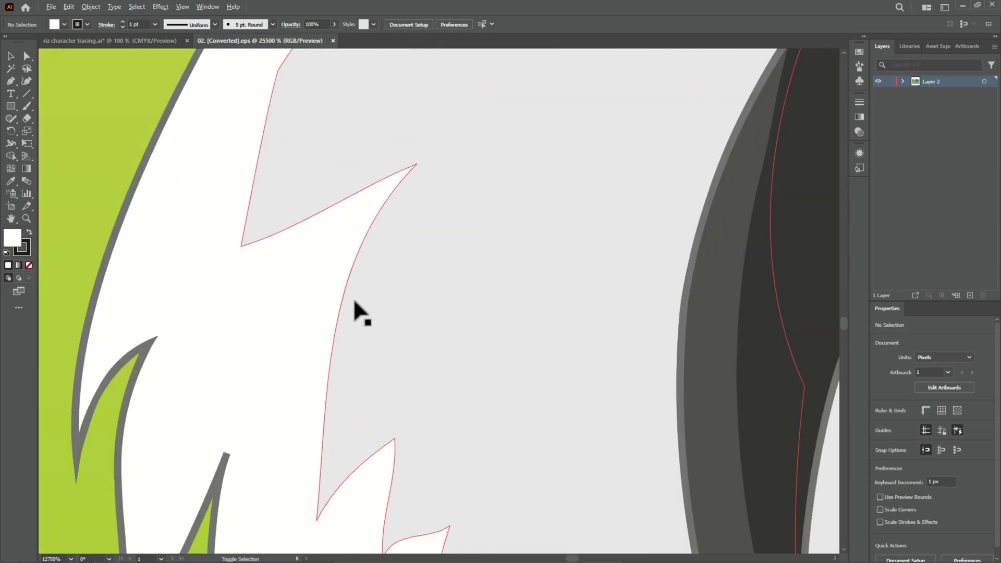
pyautogui.scroll(1, 361, 312)
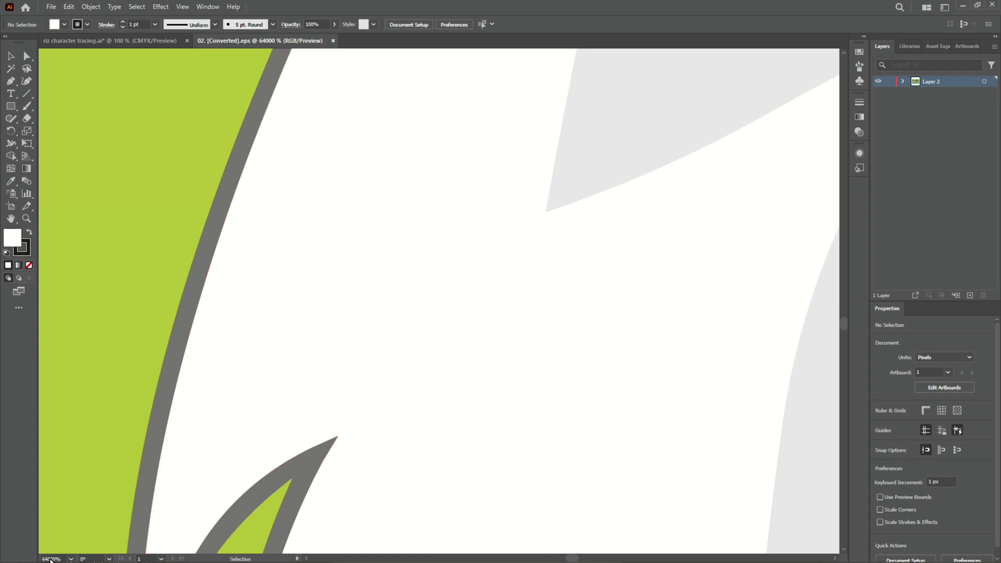
pyautogui.scroll(-4, 367, 255)
pyautogui.scroll(-3, 368, 255)
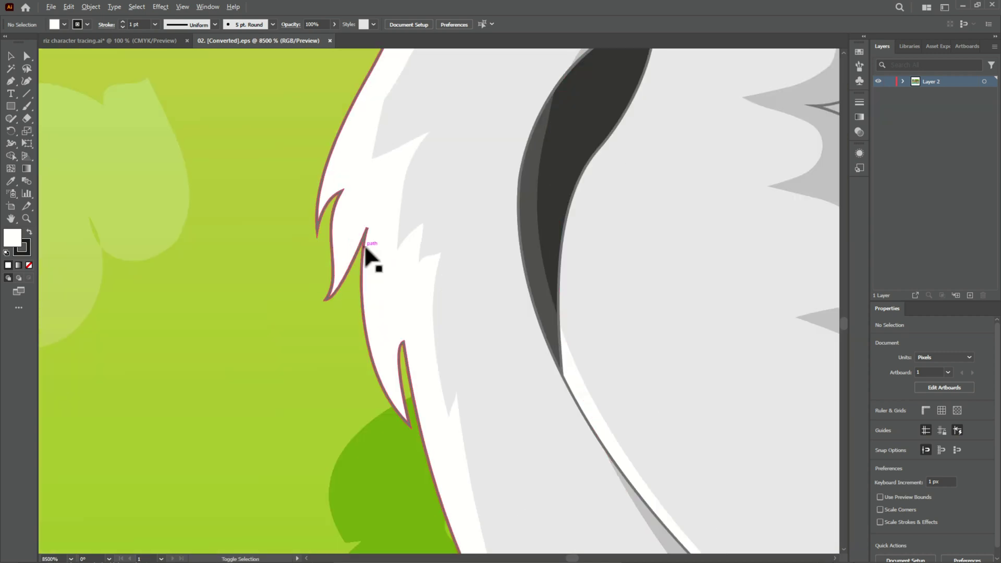
pyautogui.scroll(-3, 368, 256)
pyautogui.scroll(-2, 302, 240)
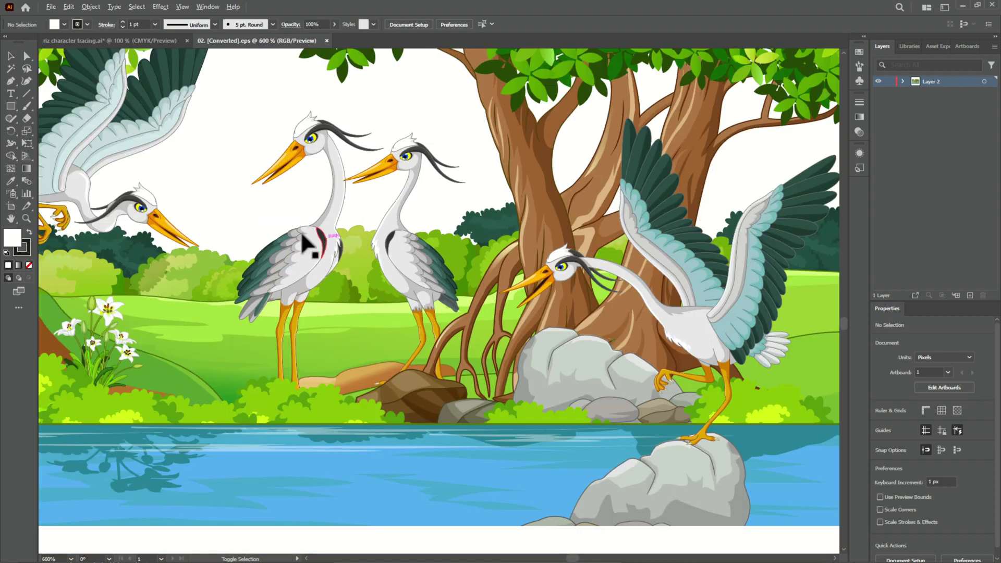
pyautogui.scroll(3, 351, 234)
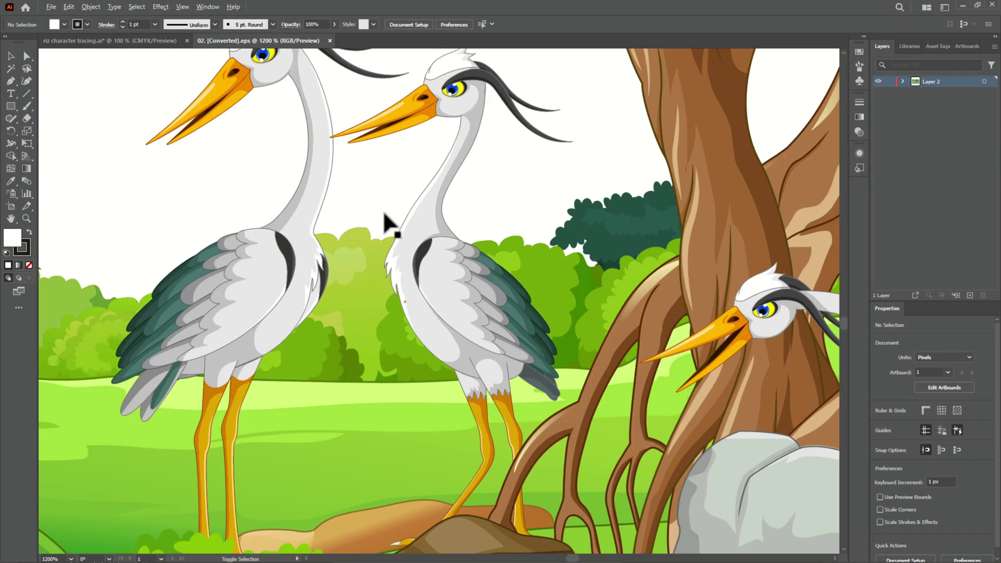
pyautogui.scroll(1, 384, 212)
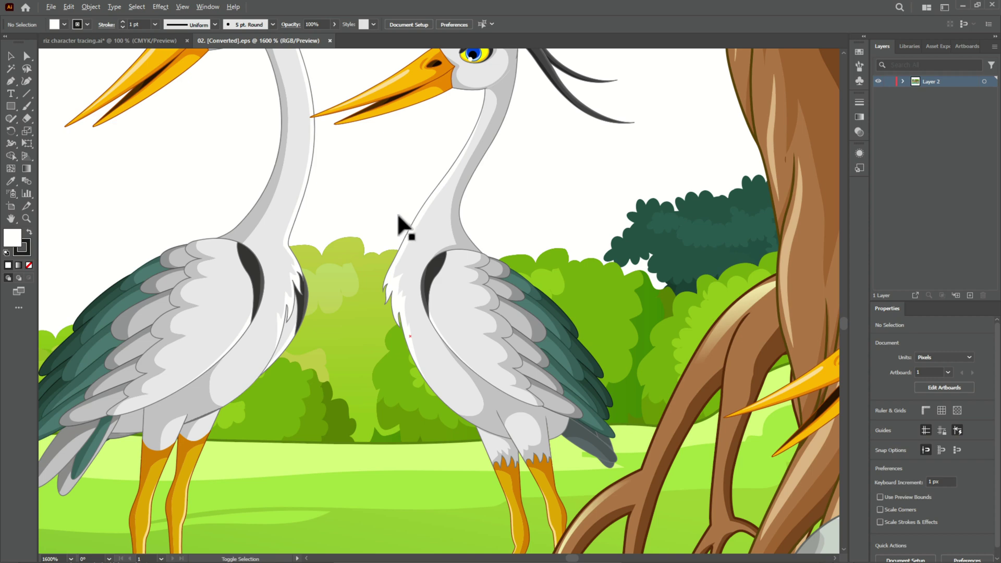
pyautogui.scroll(2, 406, 217)
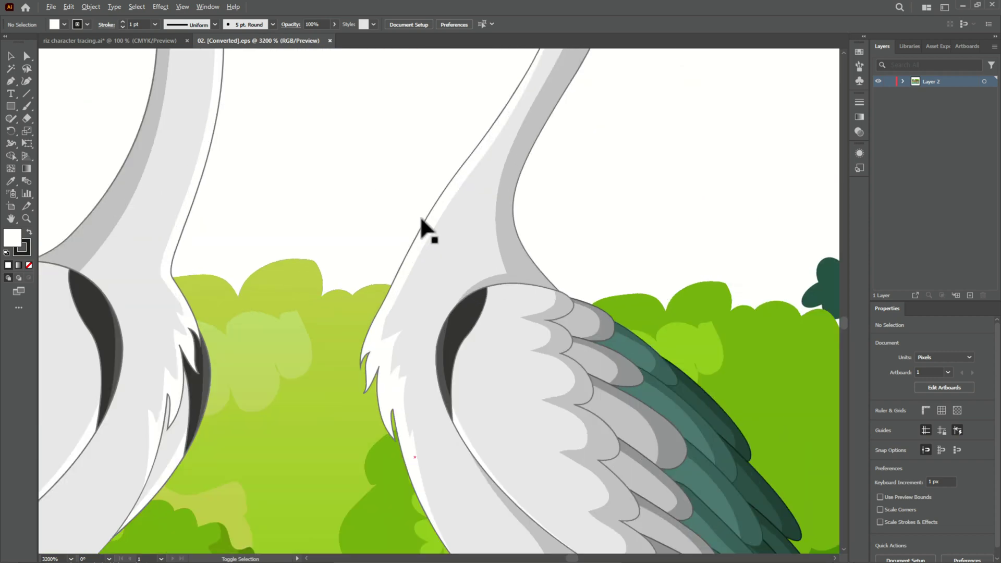
pyautogui.scroll(-4, 421, 219)
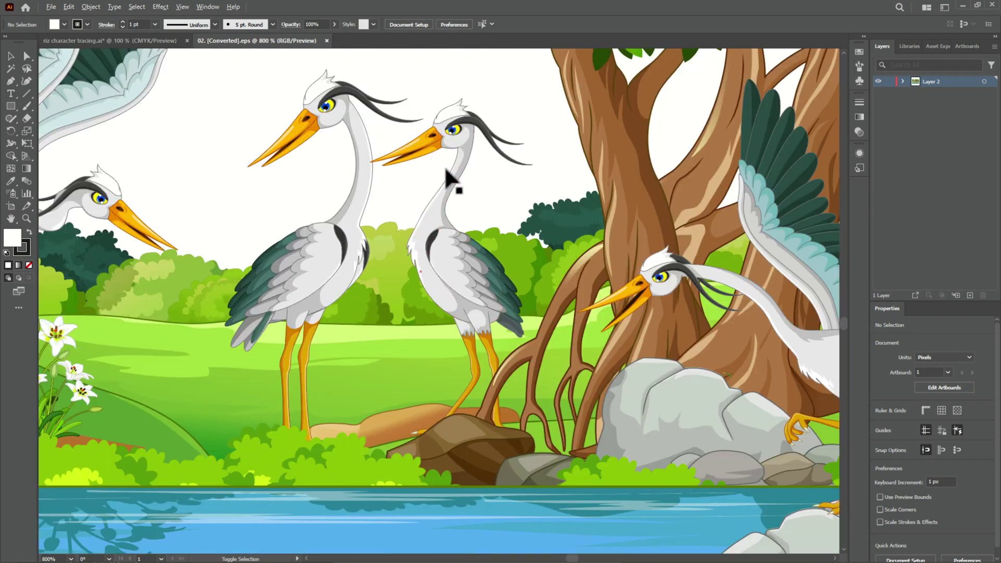
pyautogui.scroll(2, 446, 170)
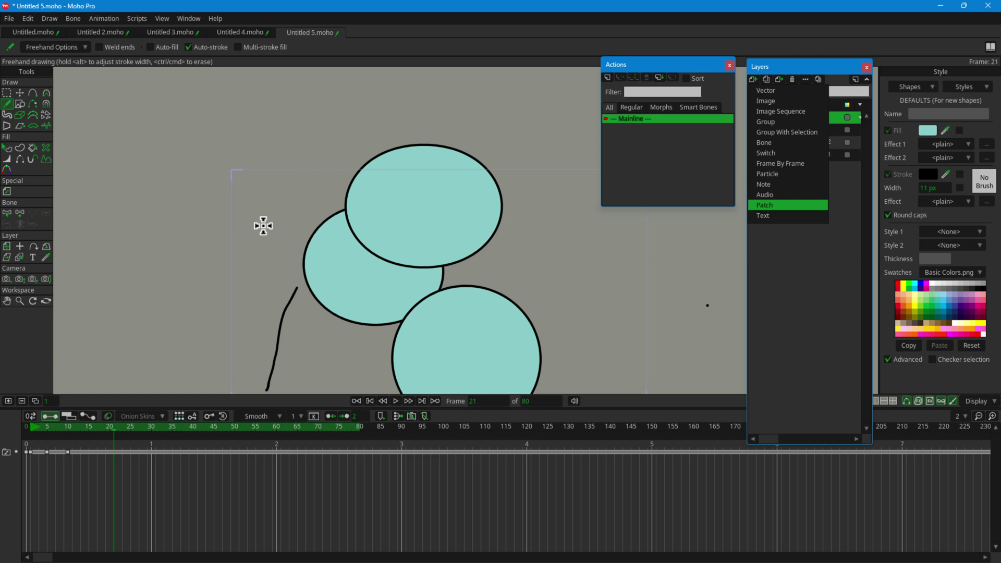
# - Select the Layer 2 vector layer inside Layer 3 and inspect the outline of its ellipse up close
pyautogui.click(843, 99)
pyautogui.click(820, 147)
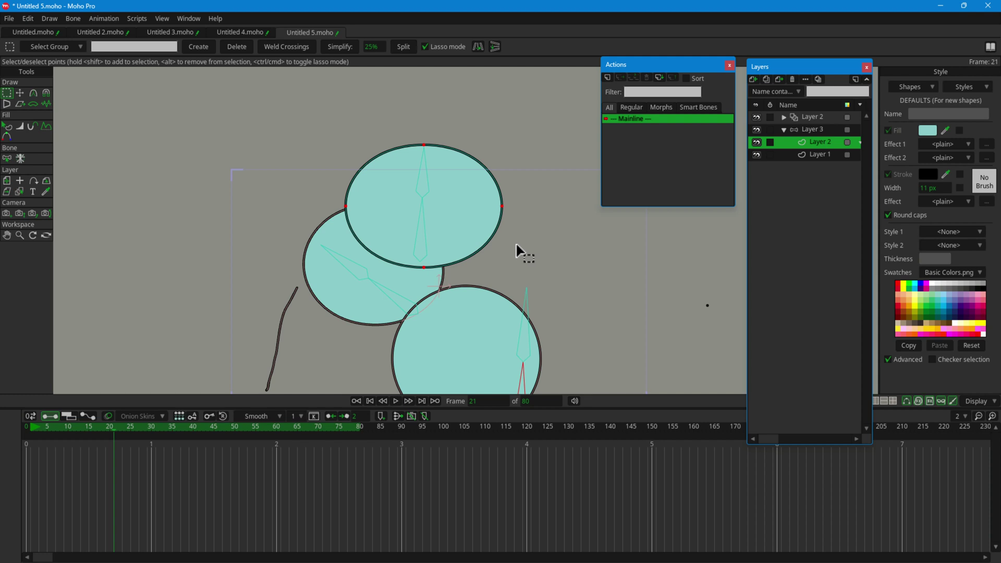
pyautogui.scroll(8, 514, 237)
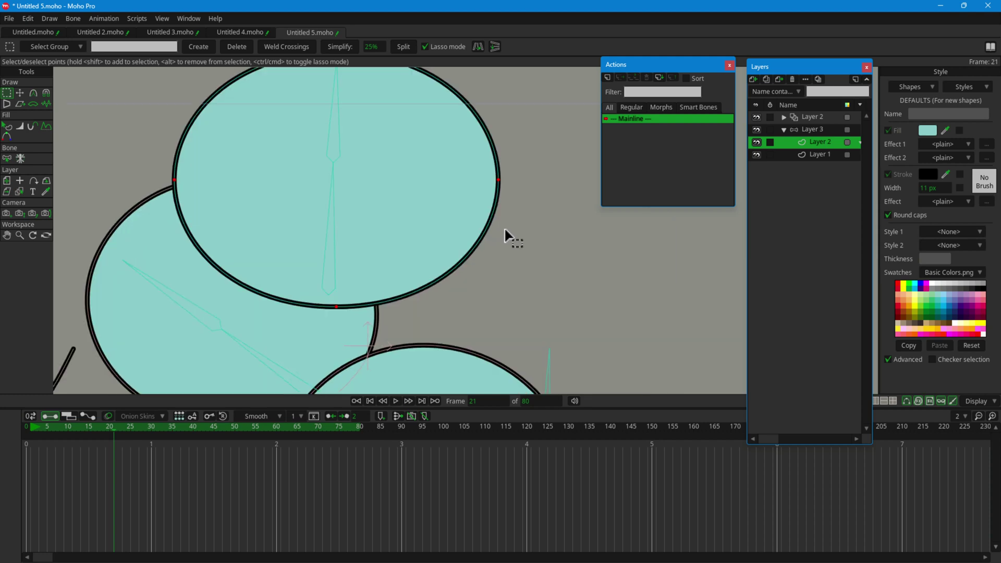
pyautogui.scroll(-6, 508, 232)
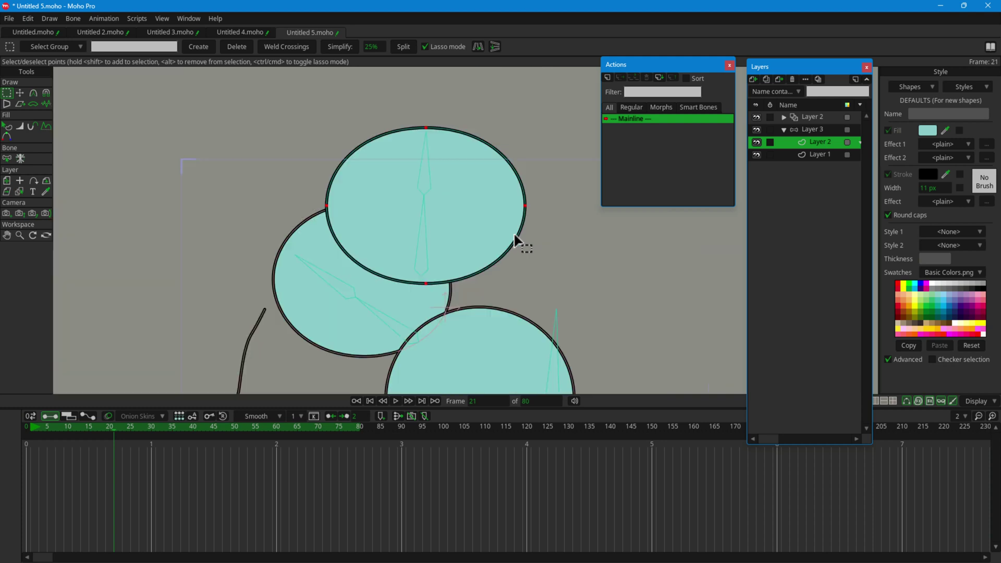
pyautogui.scroll(5, 516, 237)
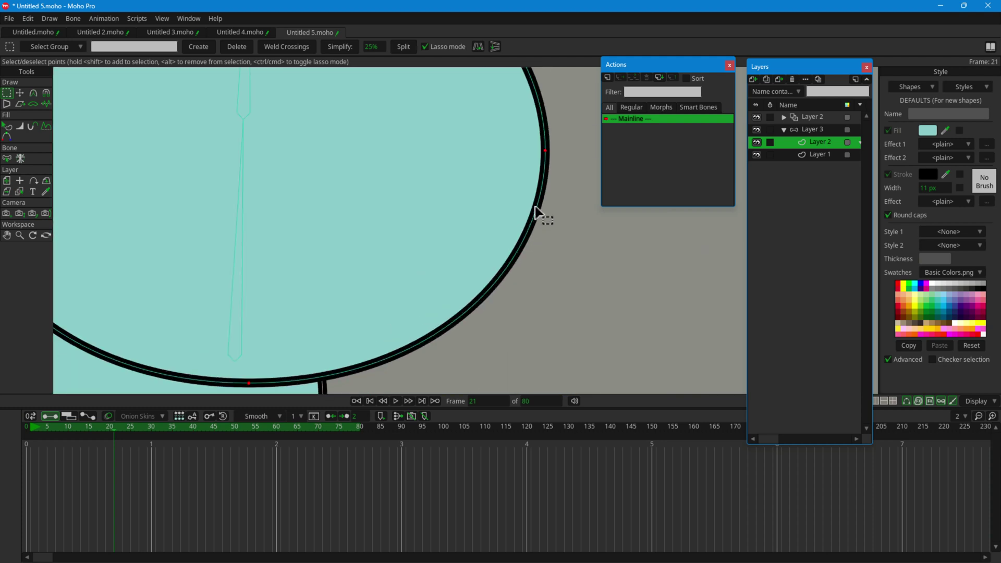
pyautogui.scroll(-3, 536, 208)
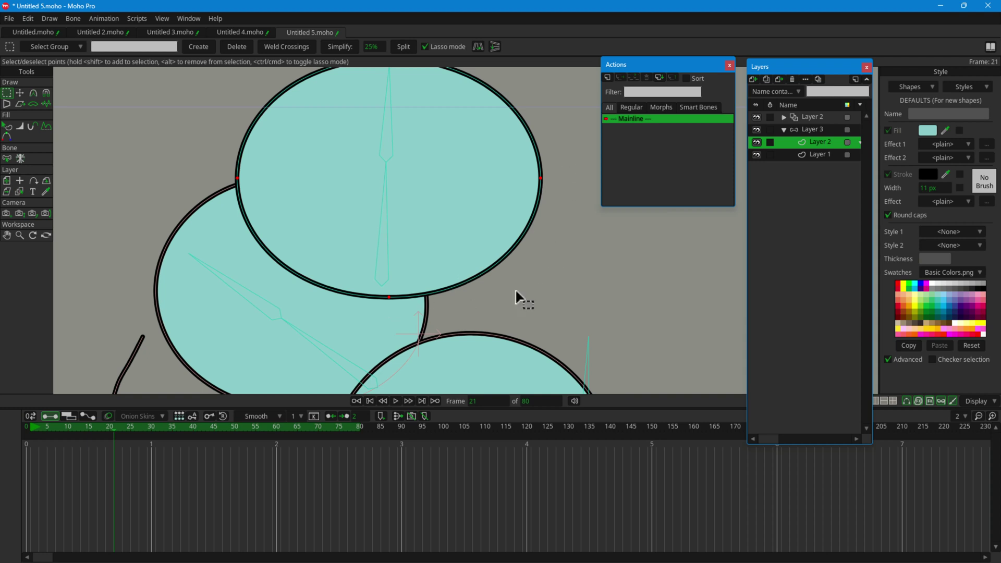
# - Pick the bottom curve point of the upper ellipse
pyautogui.click(389, 299)
pyautogui.click(396, 306)
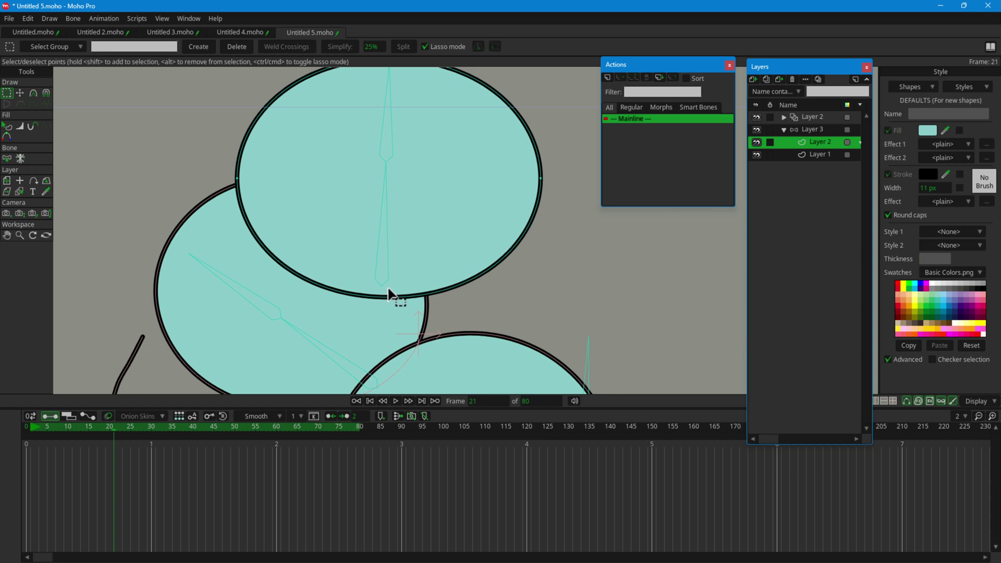